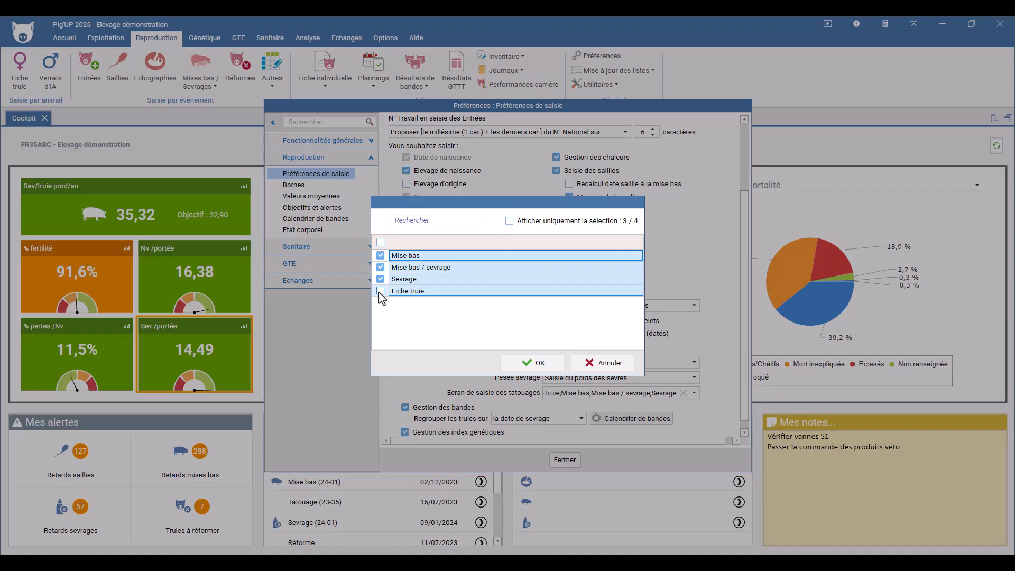
Add Fiche truie to the tattoo entry screens and close the entry preferences
left_click(381, 290)
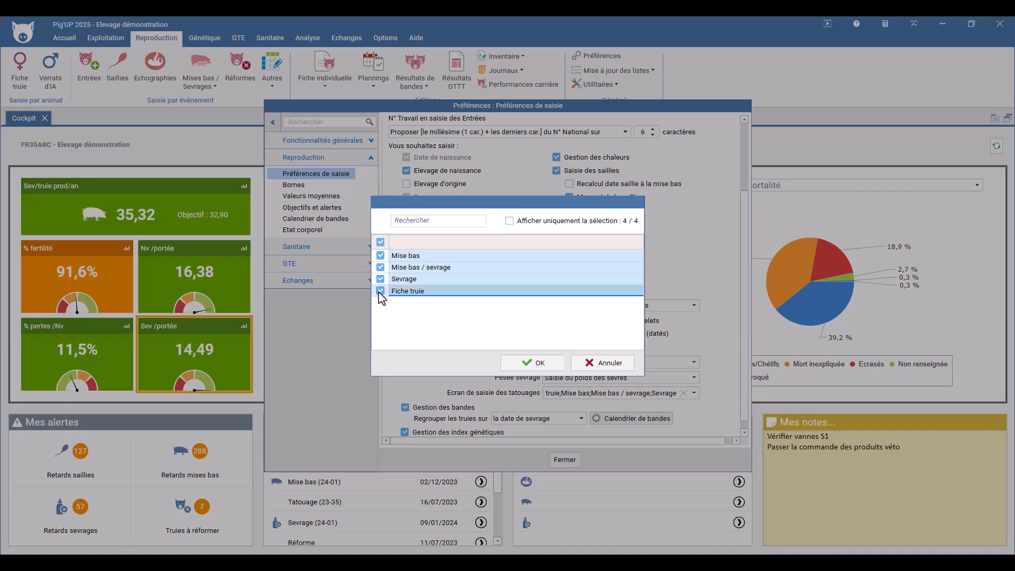
left_click(528, 364)
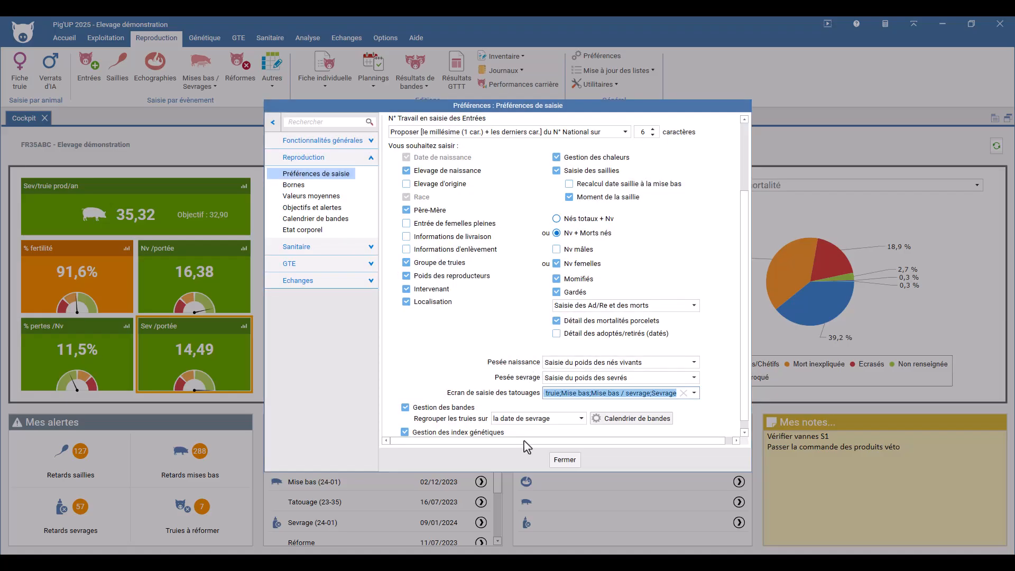
left_click(563, 459)
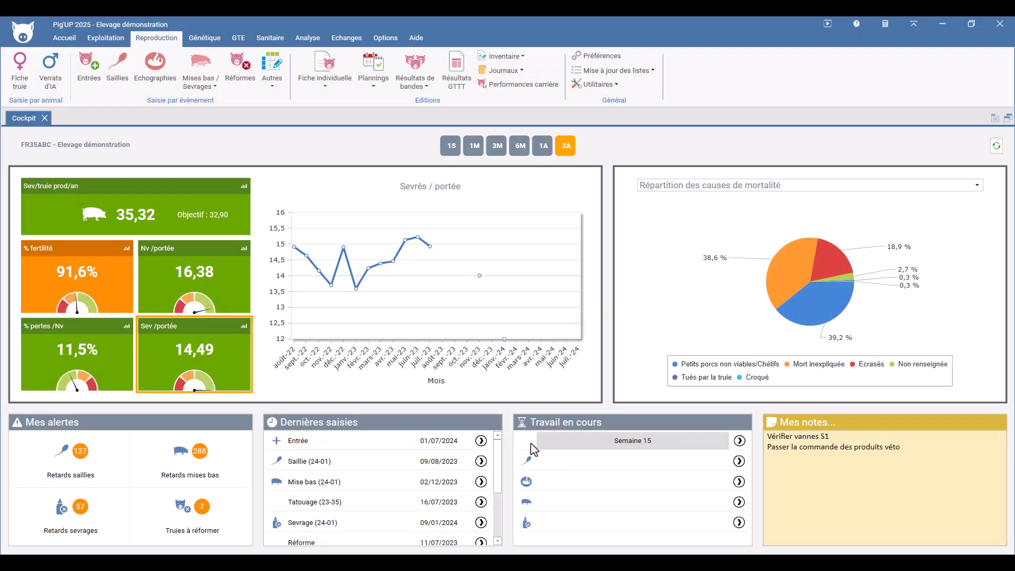
Open the combined Mises bas / Sevrages entry grid without setting any default values
left_click(207, 86)
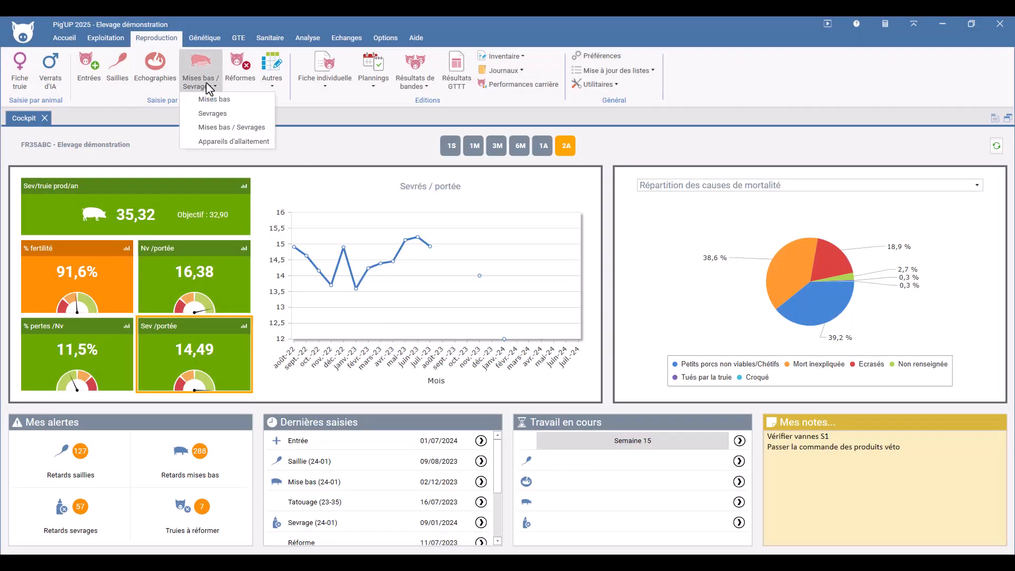
left_click(226, 128)
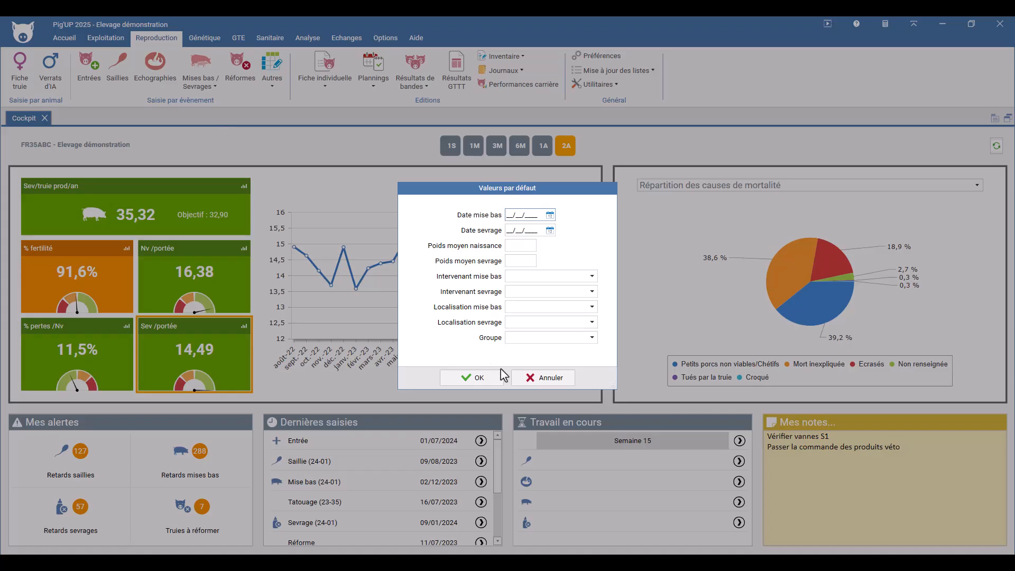
left_click(528, 378)
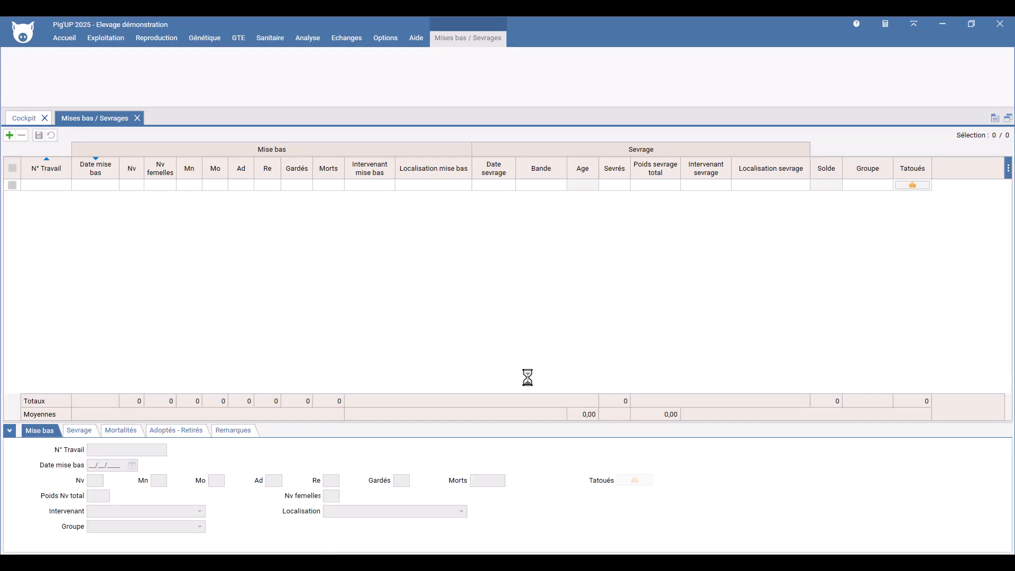
Enter a farrowing for sow 021320 dated 04/10/2023 with 15 born alive (Nv) and 10 live females (Nv femelles)
type("021320")
key("Tab")
type("04/10/2023")
key("Tab")
type("15")
key("Tab")
type("10")
key("Tab")
Set the weaning date of sow 021320 to 01/11/2023, leaving the optional fields empty
key("Tab")
key("Tab")
key("Tab")
key("Tab")
key("Tab")
key("Tab")
key("Tab")
key("Tab")
type("01112023")
key("Tab")
key("Tab")
key("Tab")
key("Tab")
key("Tab")
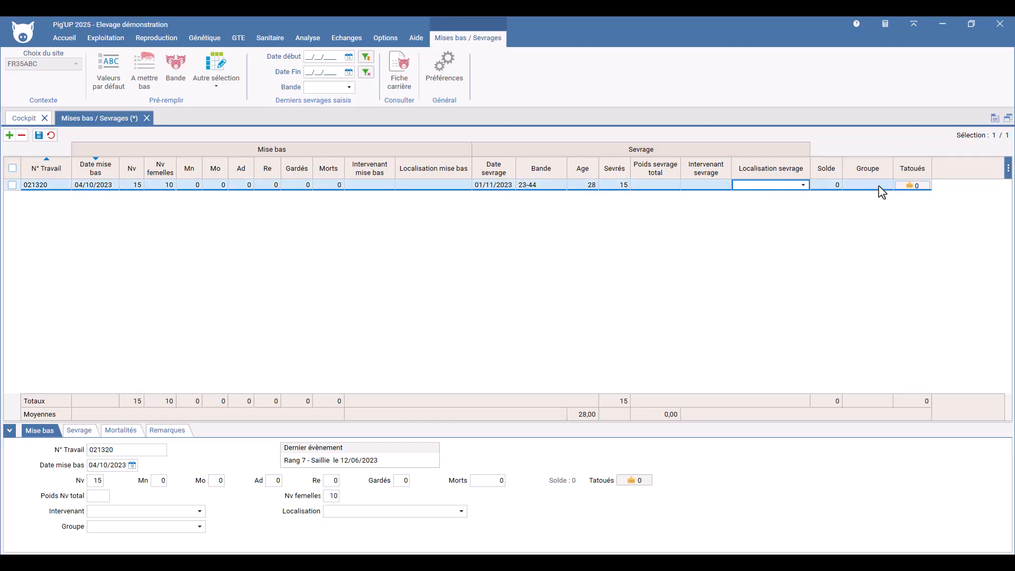
Record 6 tattooed females for sow 021320's litter and validate the tattoos
left_click(906, 186)
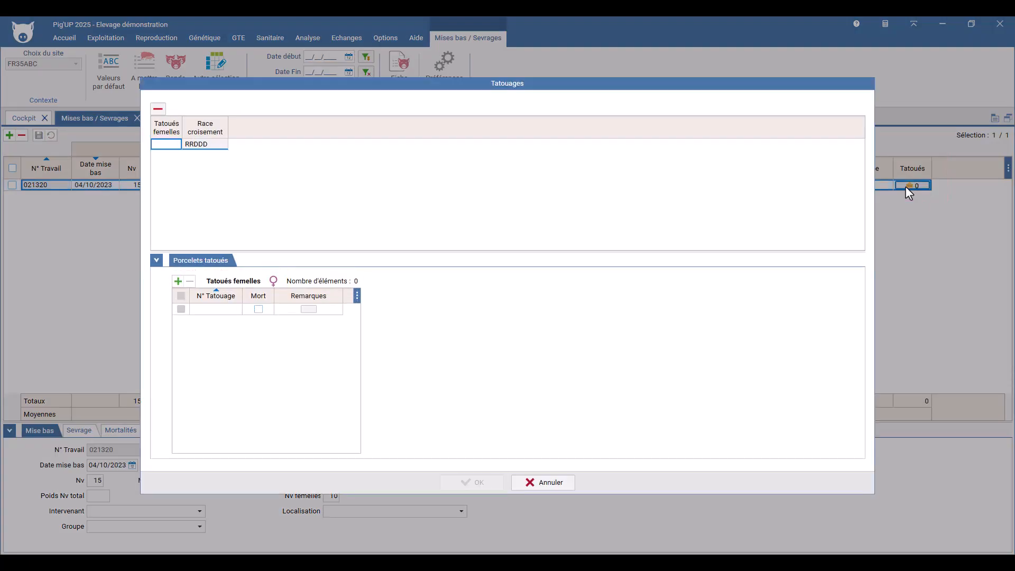
type("6")
key("Return")
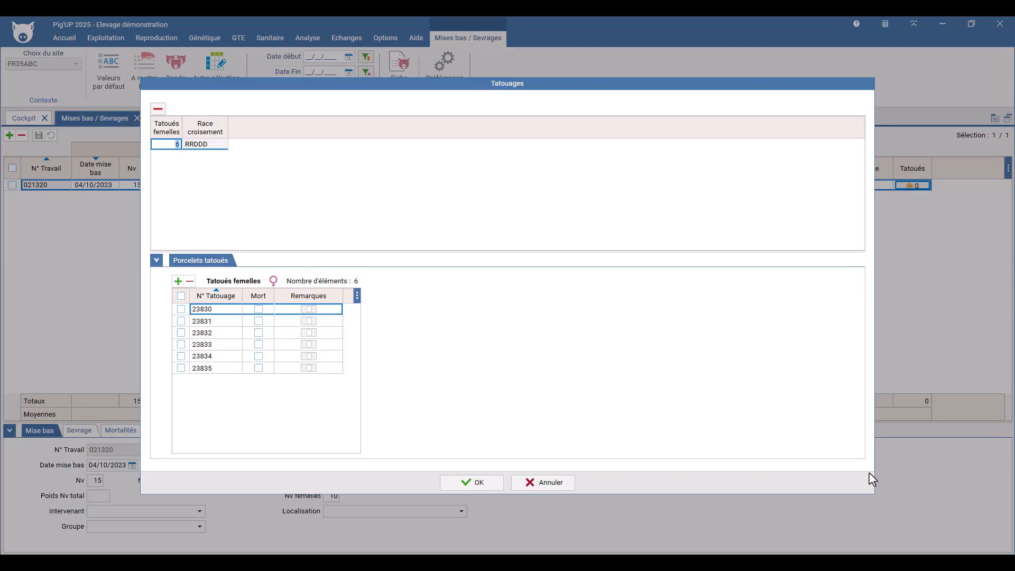
left_click(483, 481)
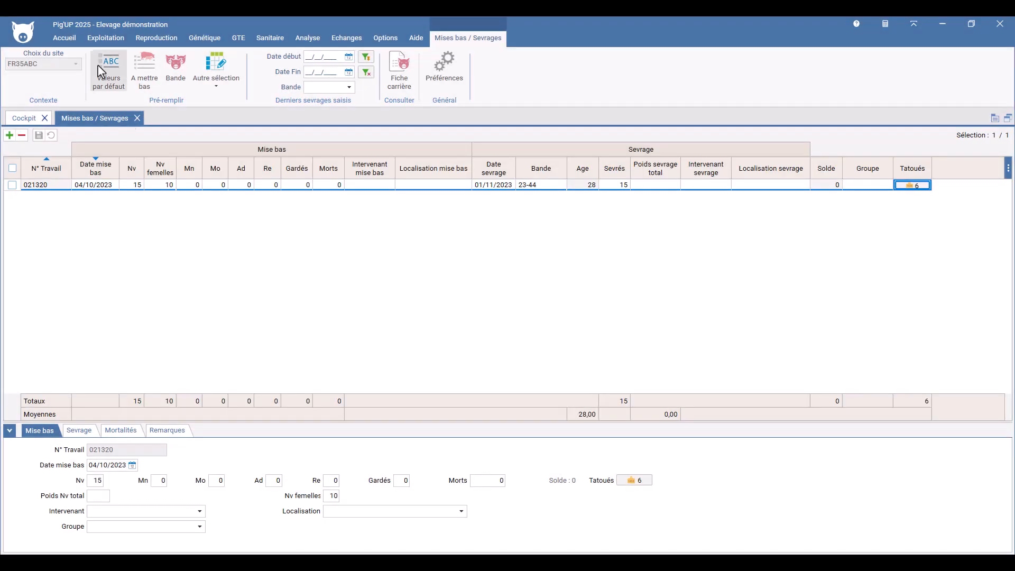
Open the individual sow record (Fiche truie) of sow 021564
left_click(148, 39)
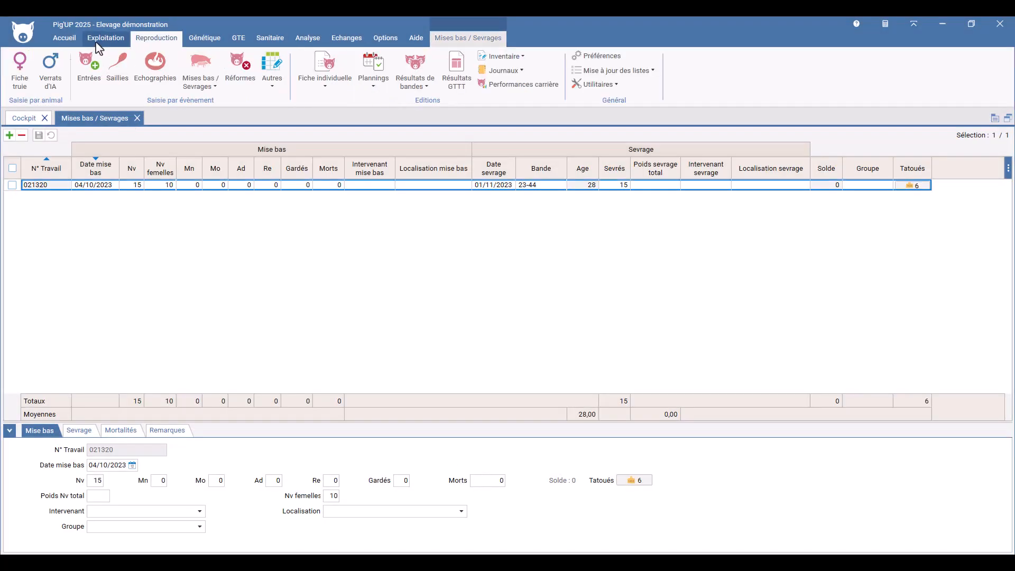
left_click(20, 73)
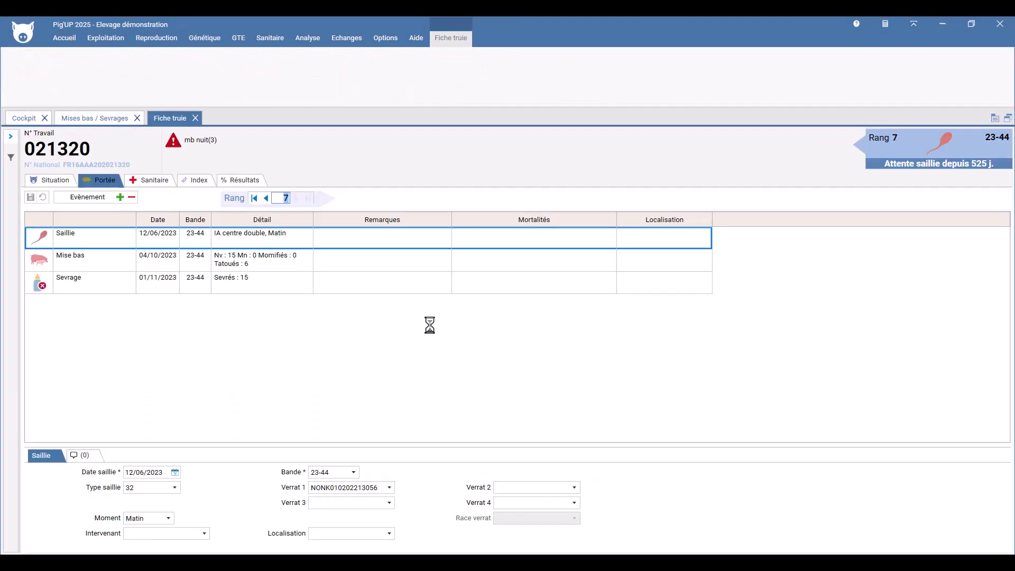
type("021564")
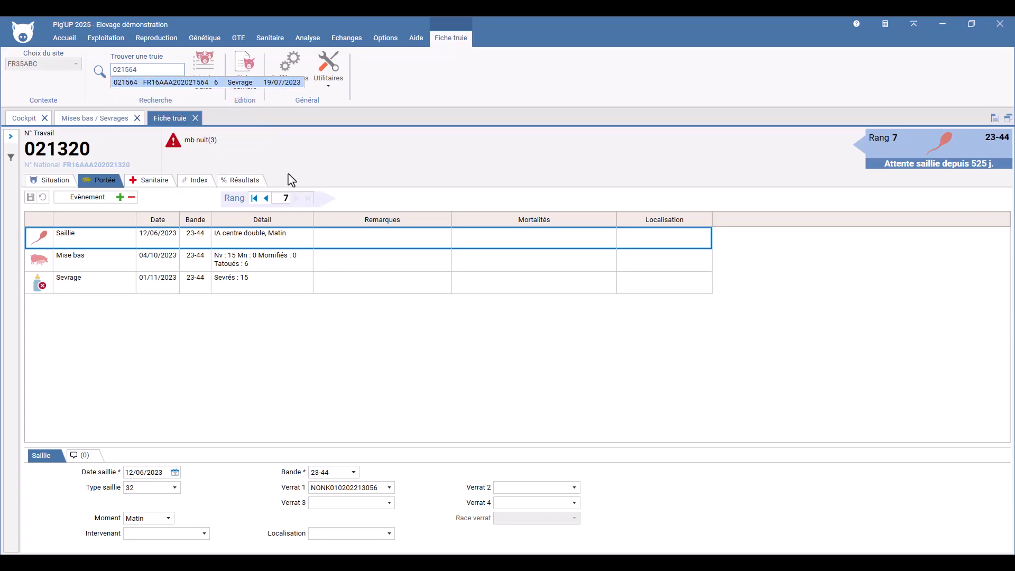
key("Return")
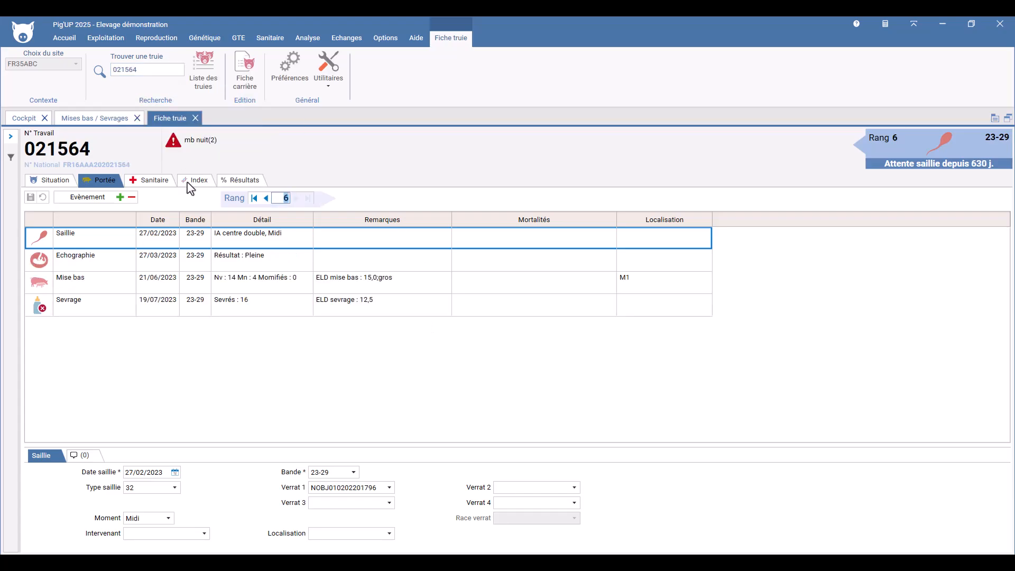
Enter 2 tattooed females from the weaning event of 19/07/2023 in sow 021564's record
left_click(222, 290)
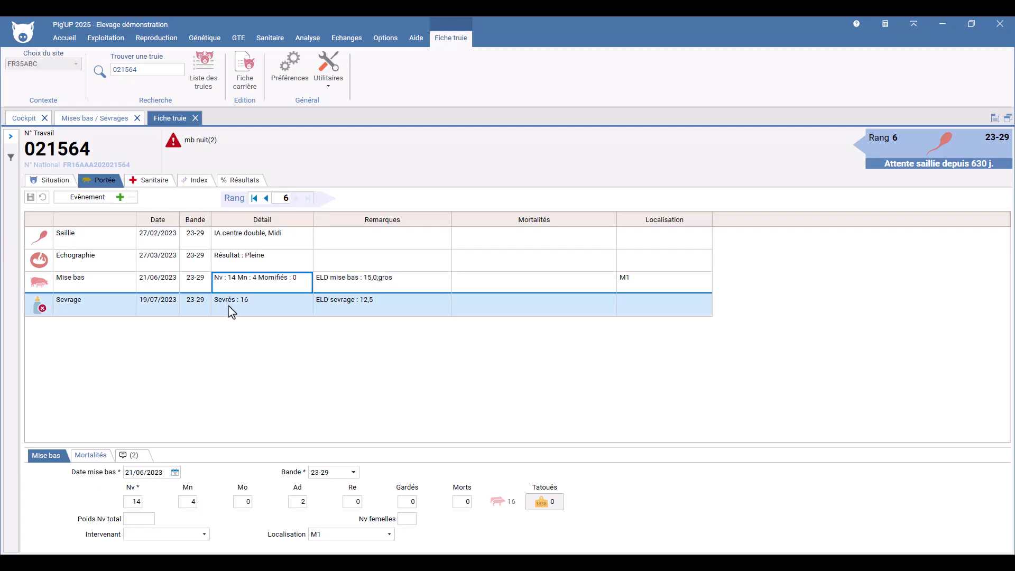
left_click(231, 312)
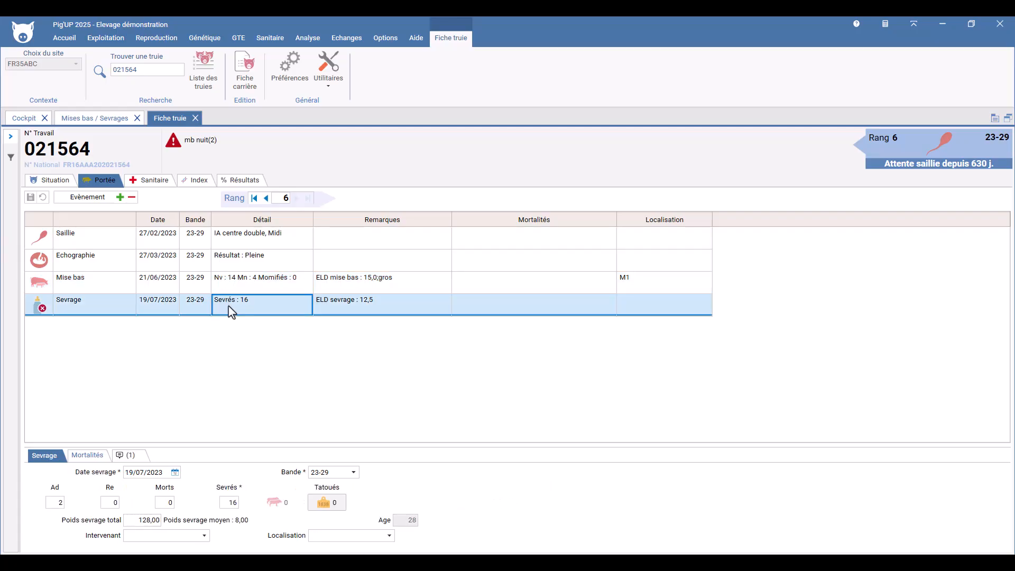
left_click(331, 505)
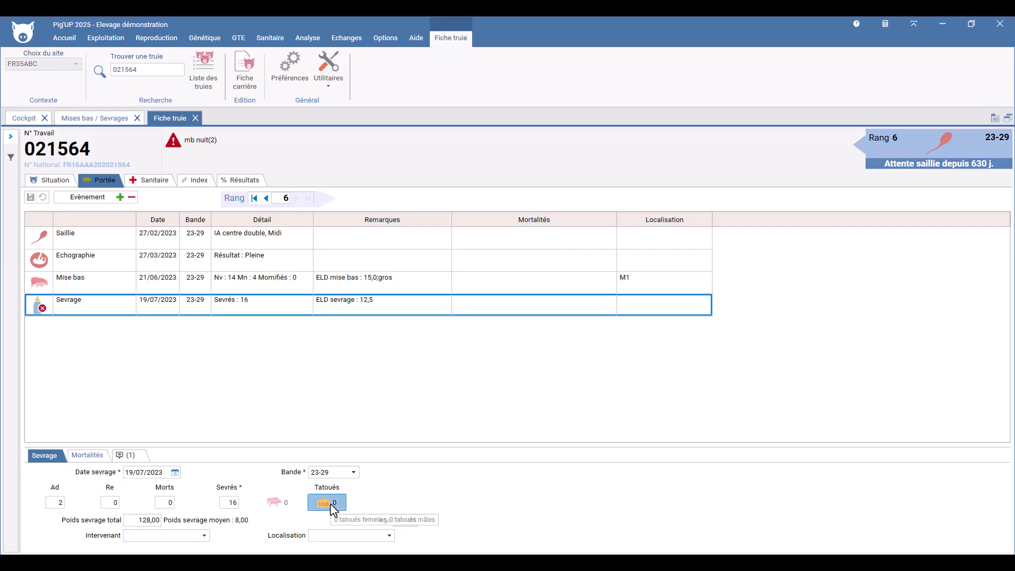
type("2")
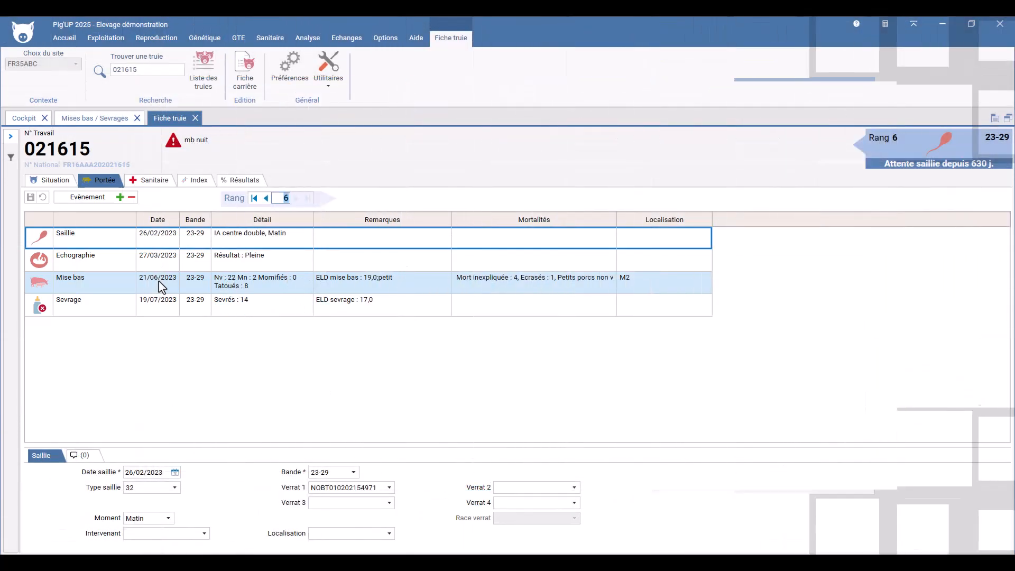
Mark tattooed piglet 23258 as dead in the tattoos of sow 021615's farrowing of 21/06/2023
left_click(159, 283)
left_click(544, 502)
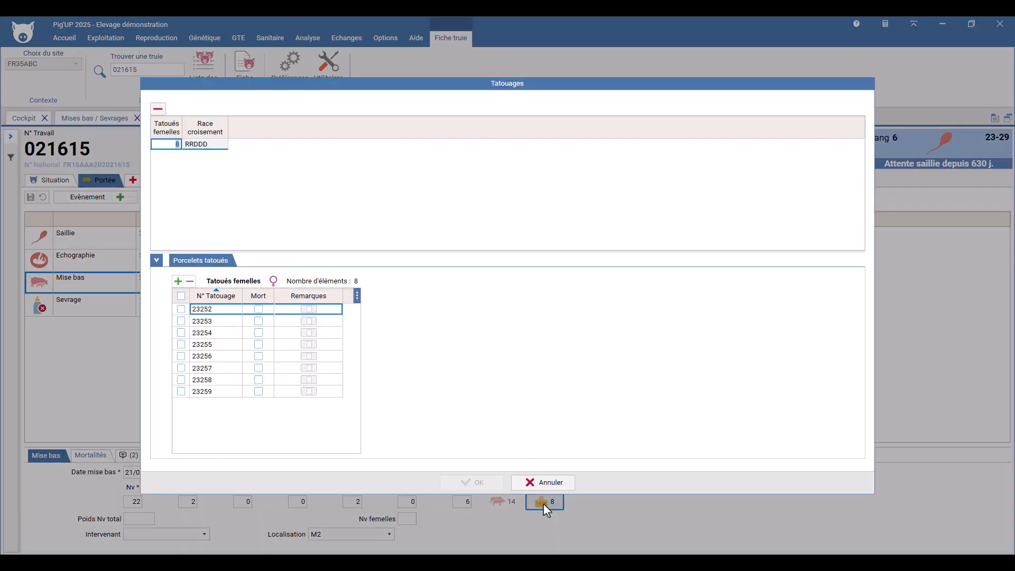
left_click(259, 379)
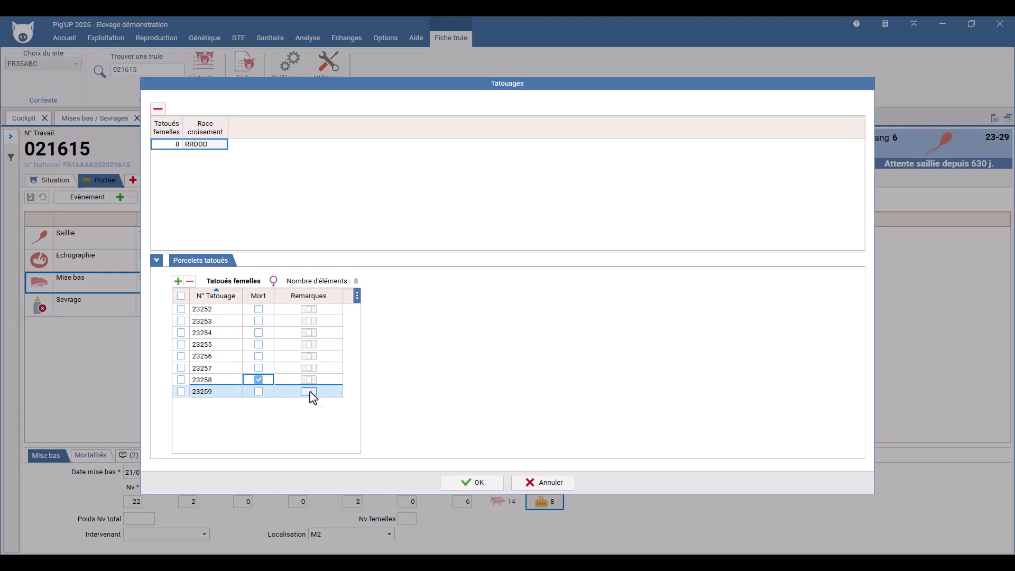
left_click(481, 483)
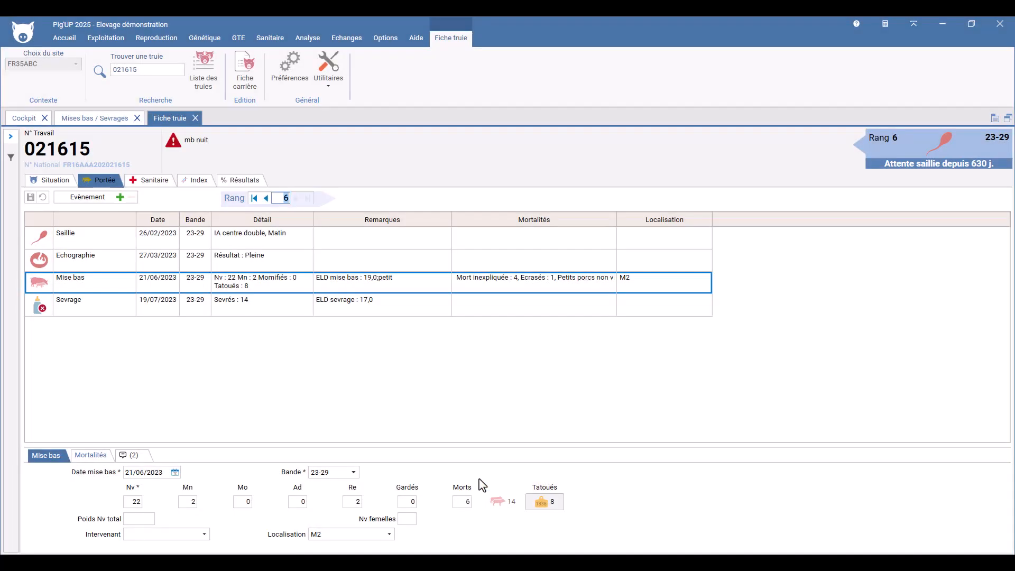
Open the genetics tattoo entry grid and add a line for sow 020272
left_click(205, 36)
left_click(26, 80)
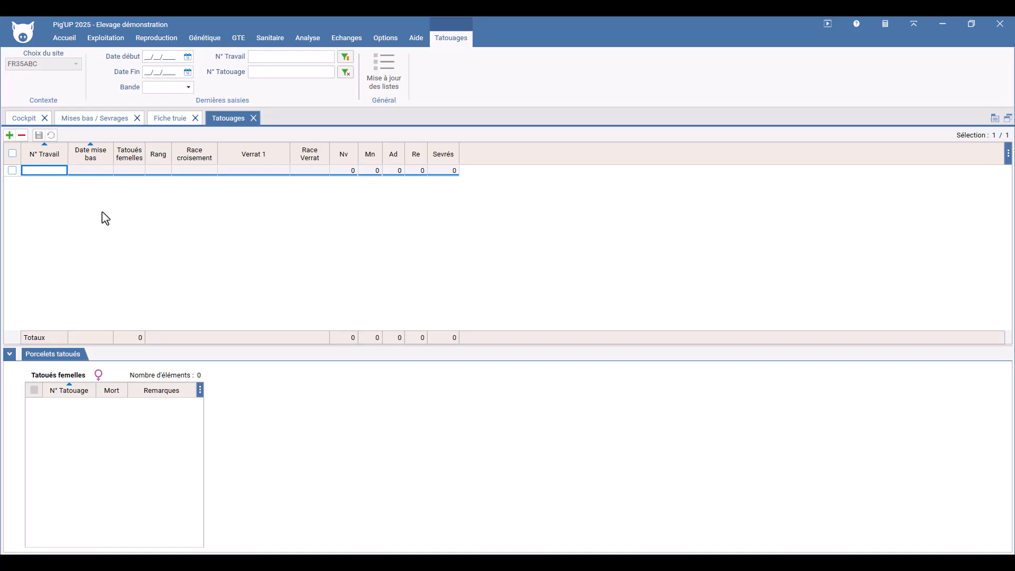
type("020272")
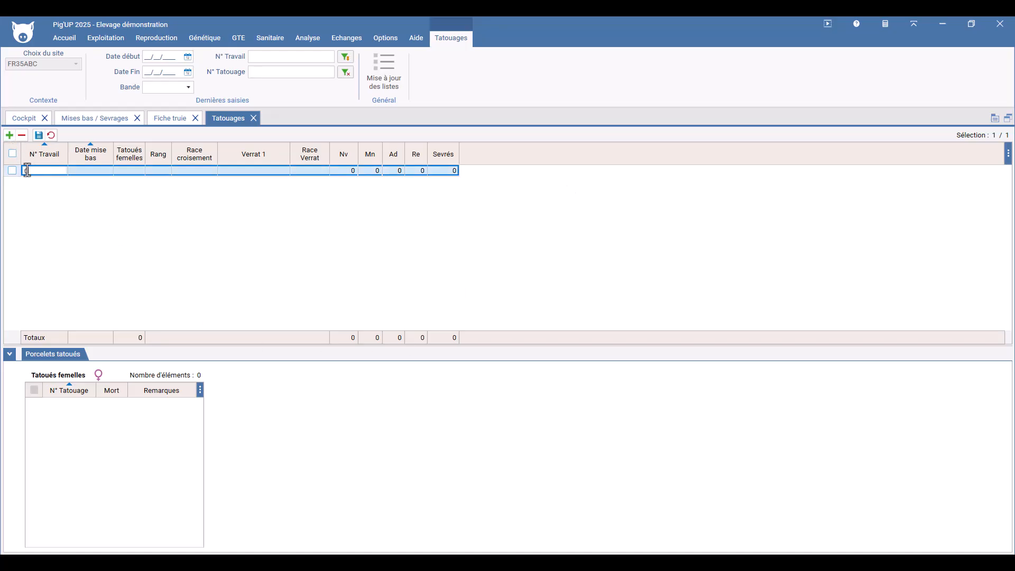
left_click(43, 181)
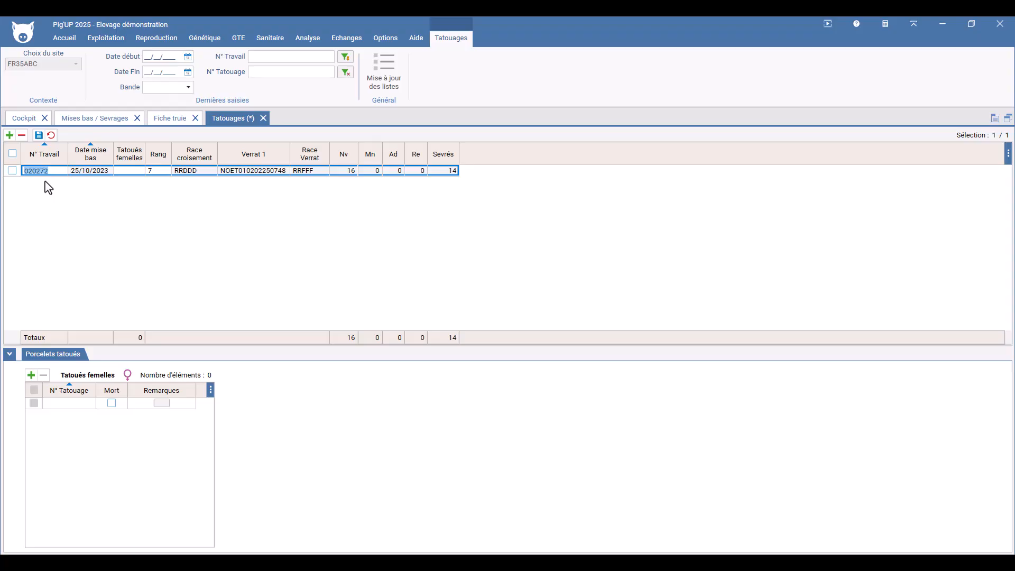
Check the litter rank choices for sow 020272, keep rank 7 and set its tattooed females to 2
left_click(165, 171)
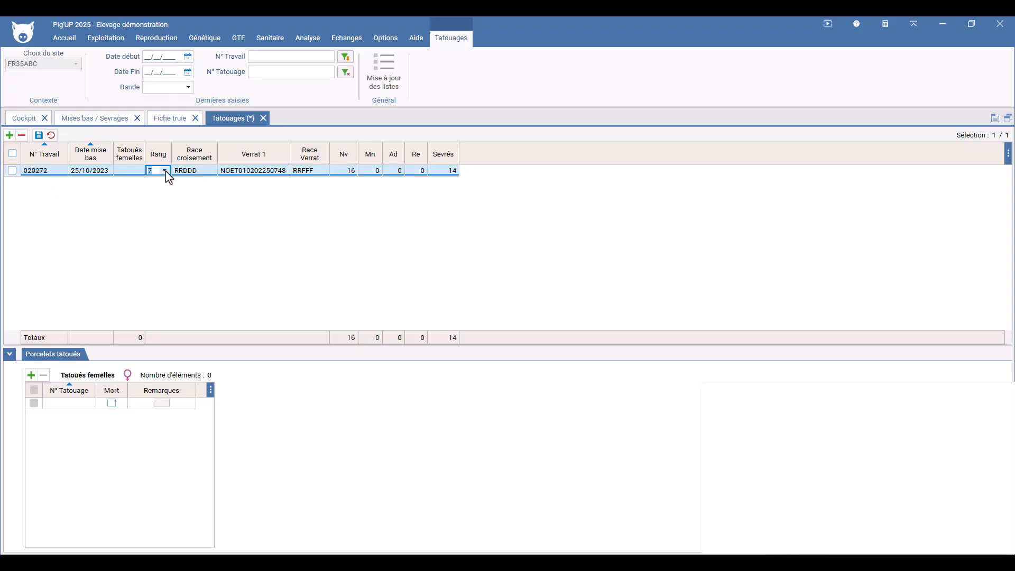
left_click(165, 171)
left_click(171, 189)
left_click(165, 173)
left_click(168, 180)
left_click(132, 172)
type("2")
key("Tab")
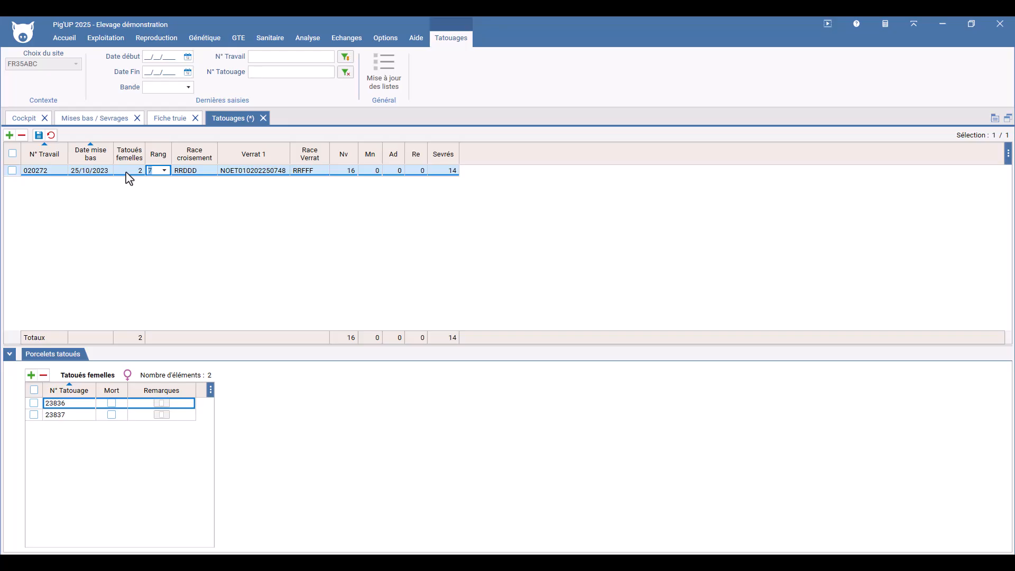
Filter the previous tattoo entries by work number 94061
left_click(255, 58)
type("94061")
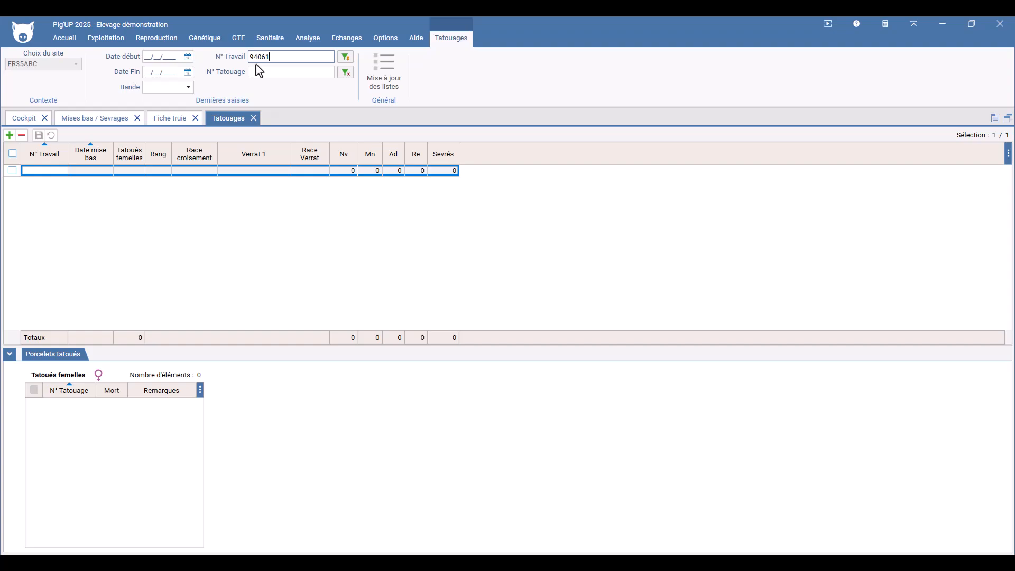
left_click(345, 58)
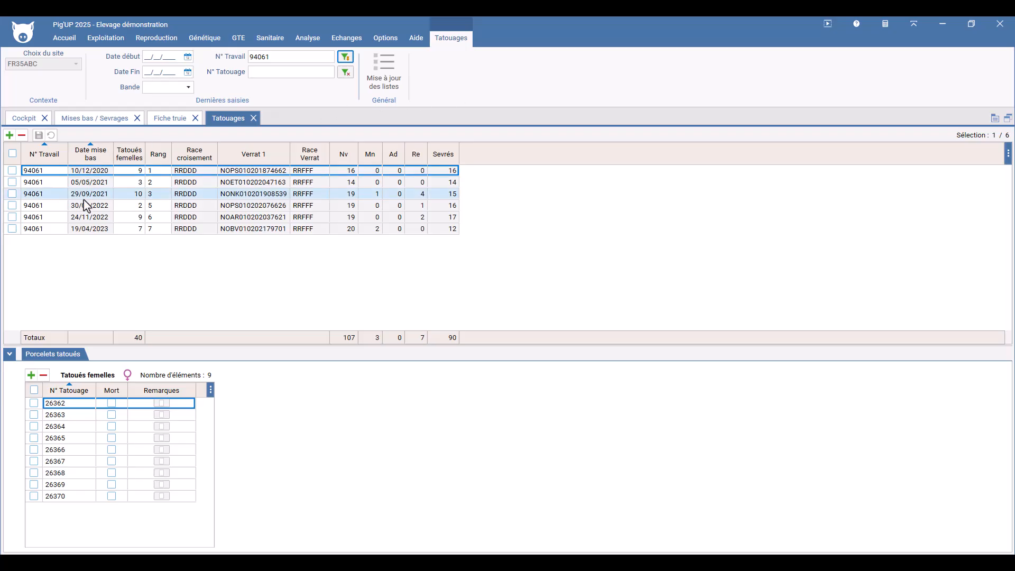
Mark tattooed piglet 26362 as dead in sow 94061's litter of 10/12/2020
left_click(130, 219)
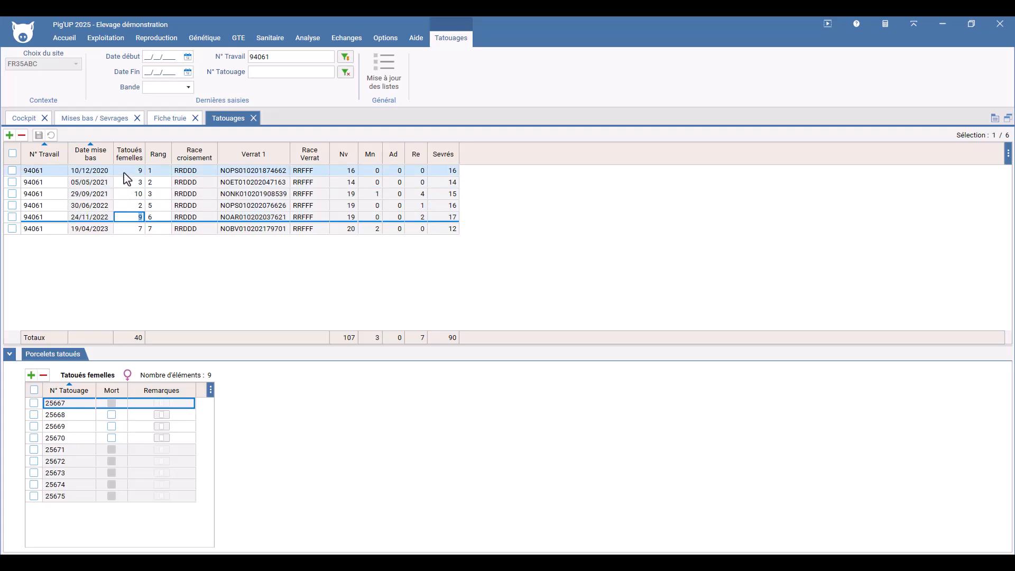
left_click(124, 173)
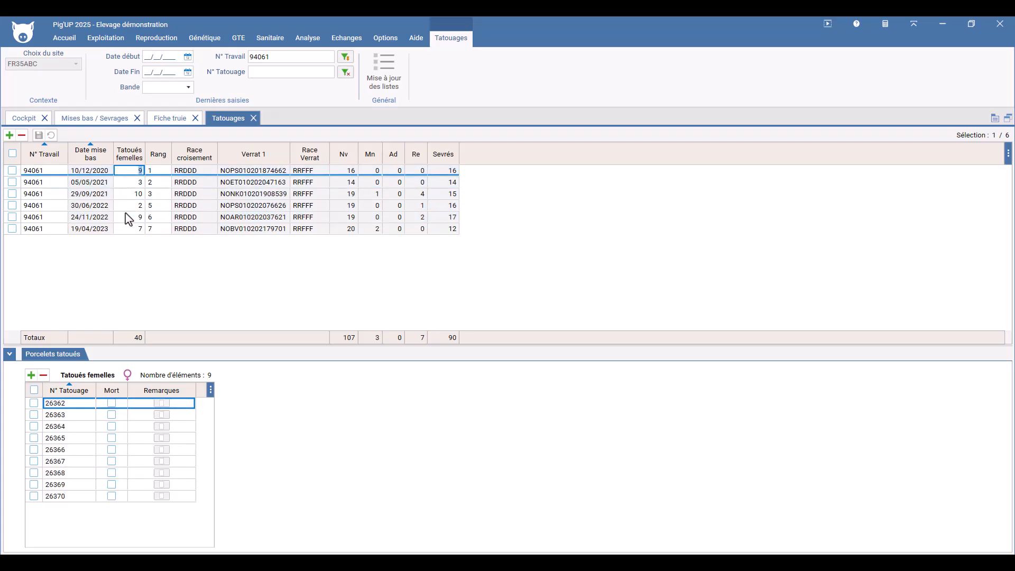
left_click(111, 404)
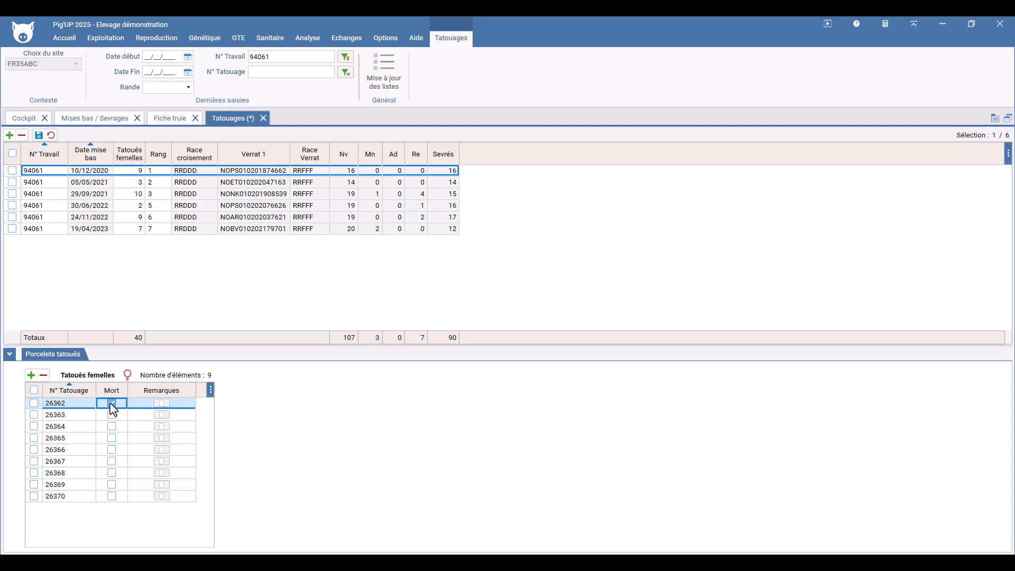
left_click(122, 218)
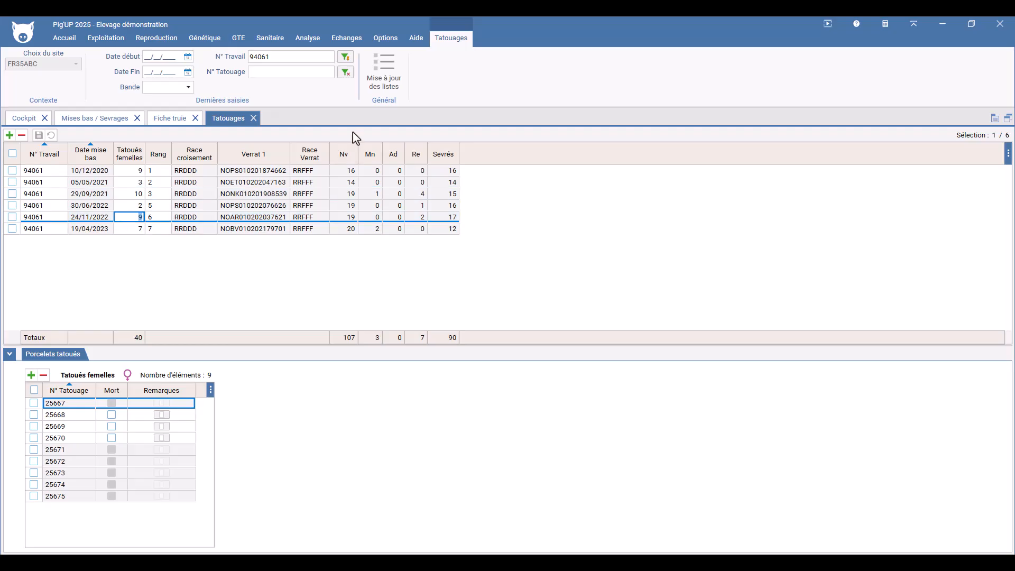
Clear the current filter and list the previous tattoo entries for work number 94061 again
left_click(346, 73)
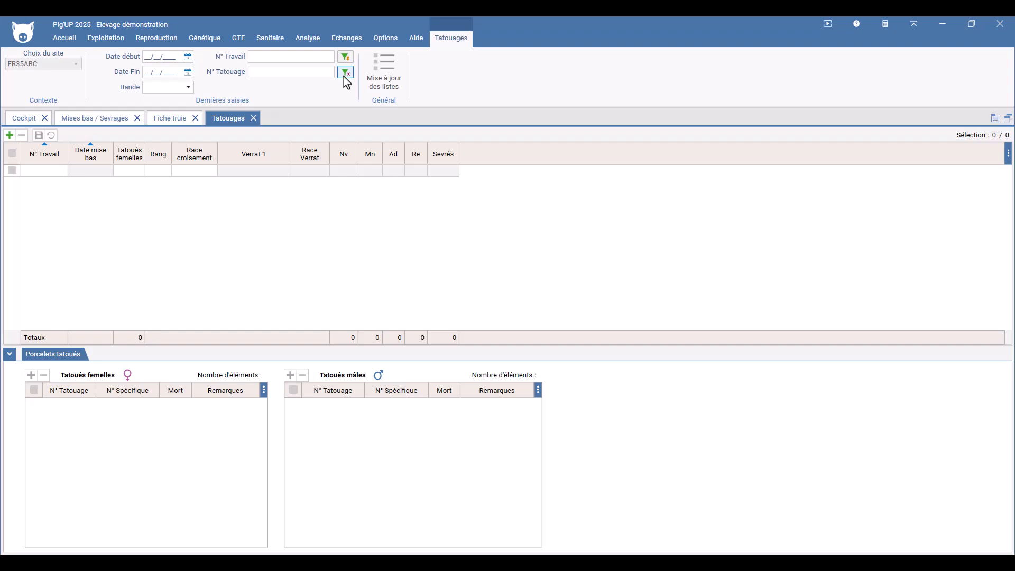
left_click(271, 60)
type("94061")
left_click(345, 63)
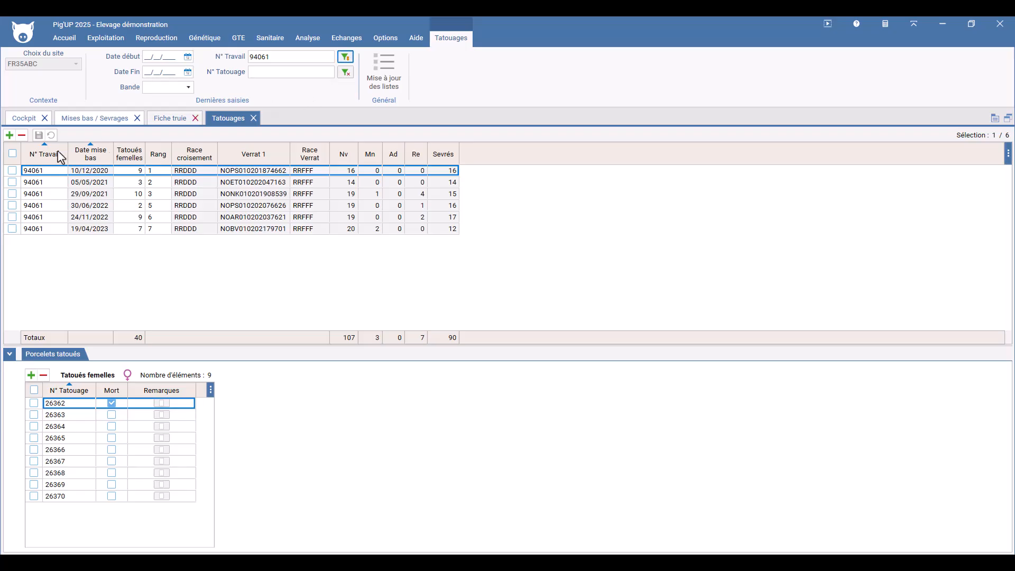
Delete sow 94061's tattoo entry for the litter of 19/04/2023
left_click(12, 230)
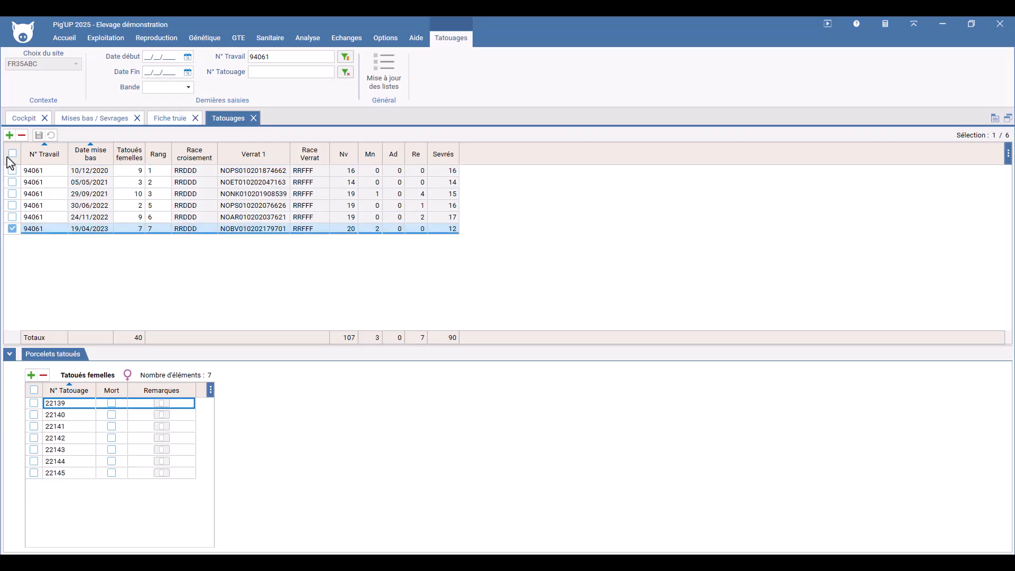
left_click(21, 135)
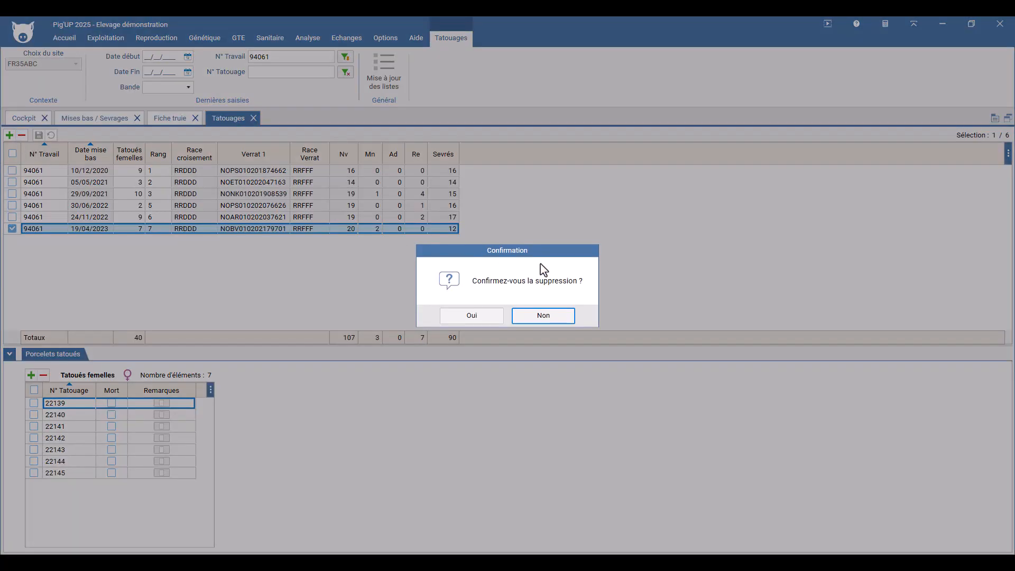
left_click(482, 315)
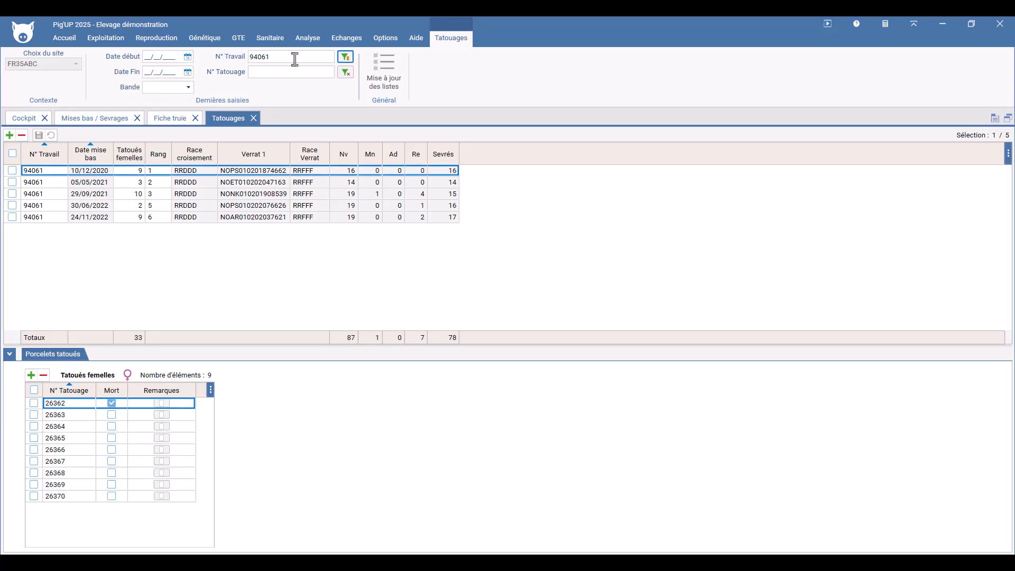
Clear the work number filter and search the previous entries for tattoo number 25270
left_click(345, 72)
left_click(283, 60)
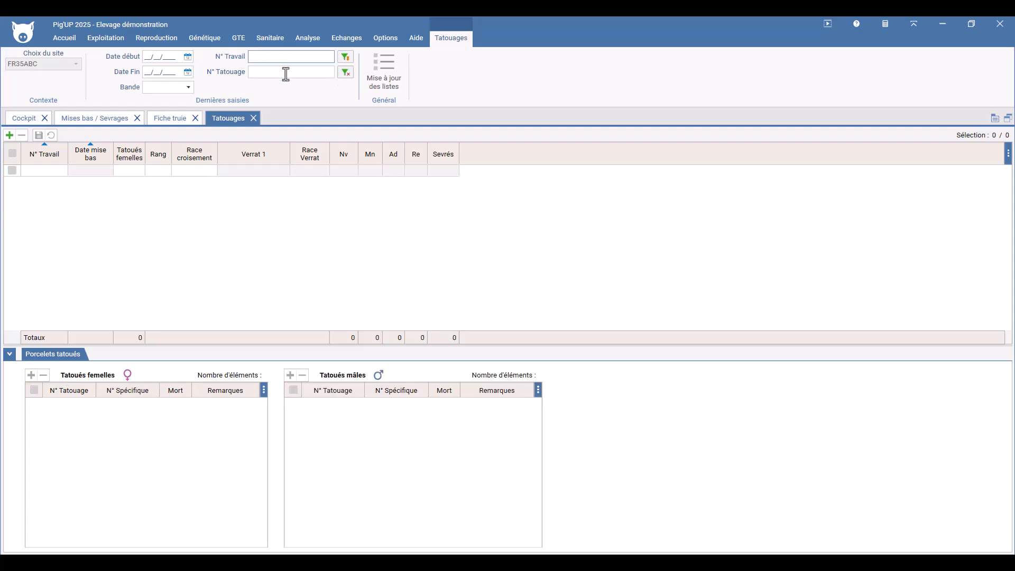
left_click(286, 74)
type("25270")
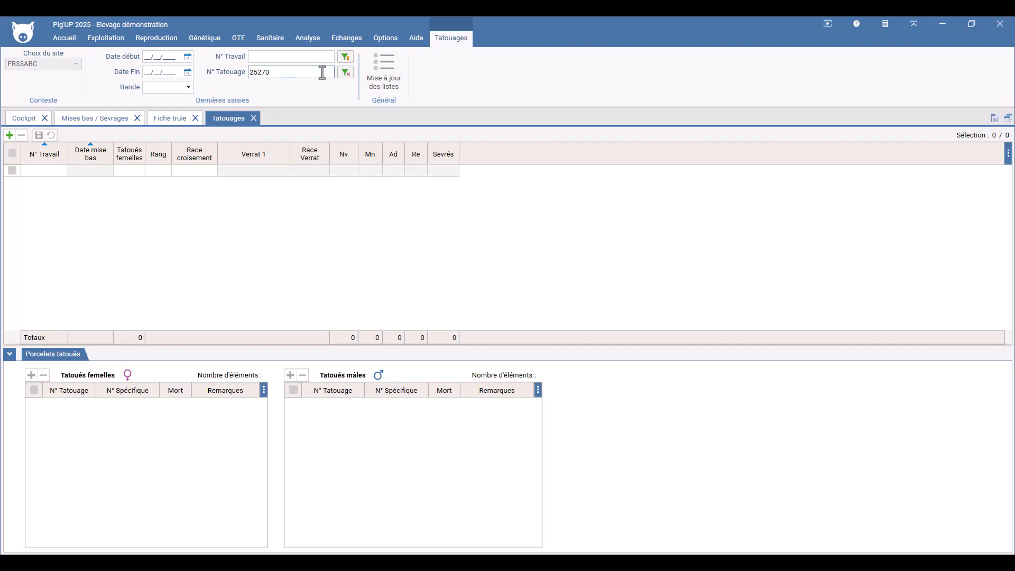
left_click(347, 58)
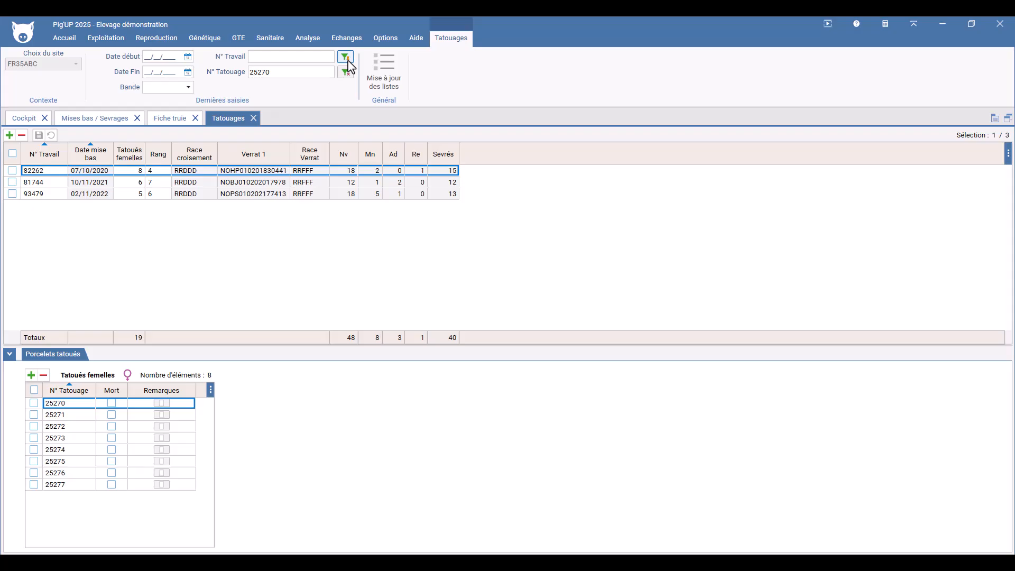
Delete tattooed female 25270 from sow 93479's litter of 02/11/2022
left_click(32, 195)
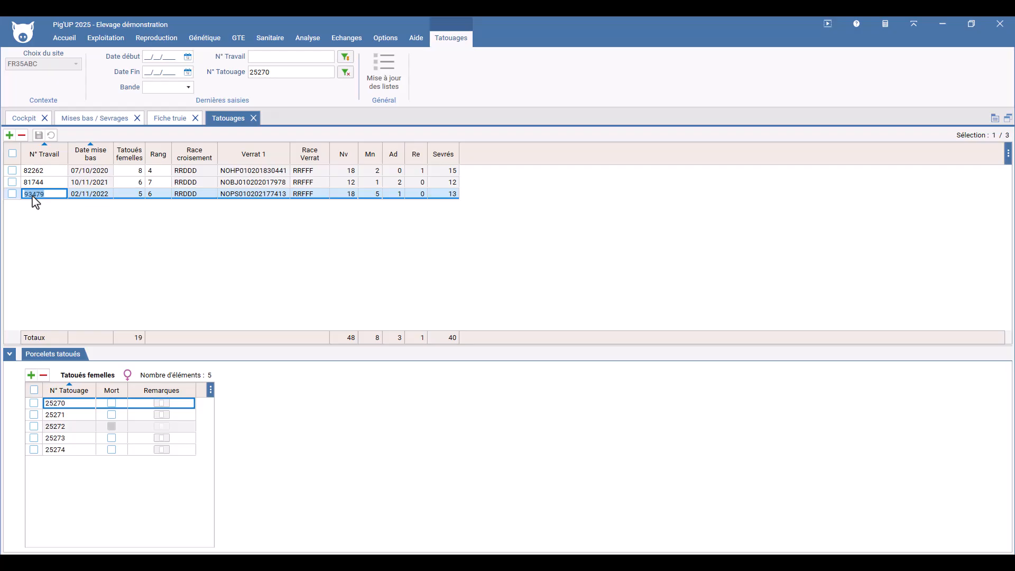
left_click(106, 406)
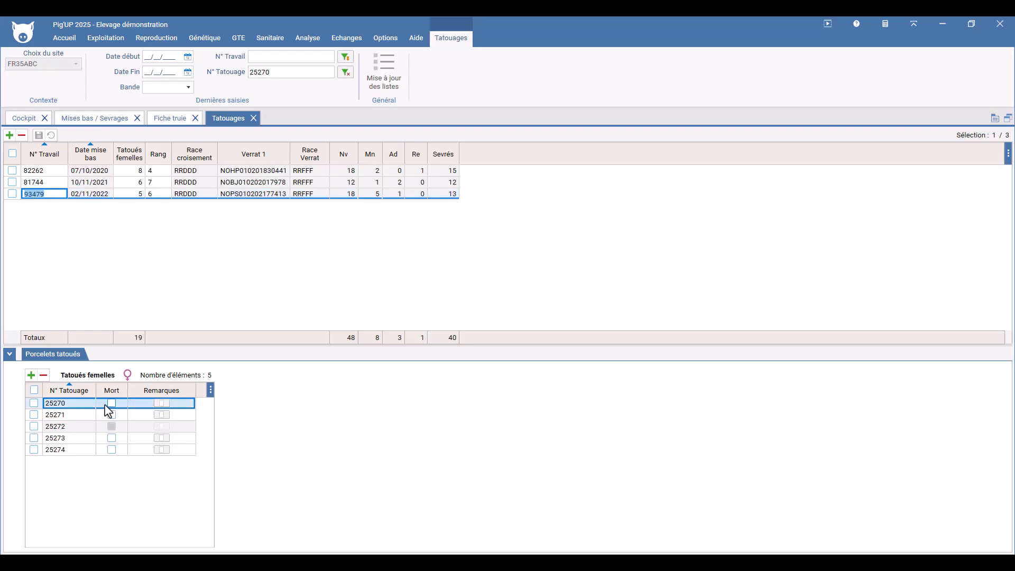
left_click(35, 403)
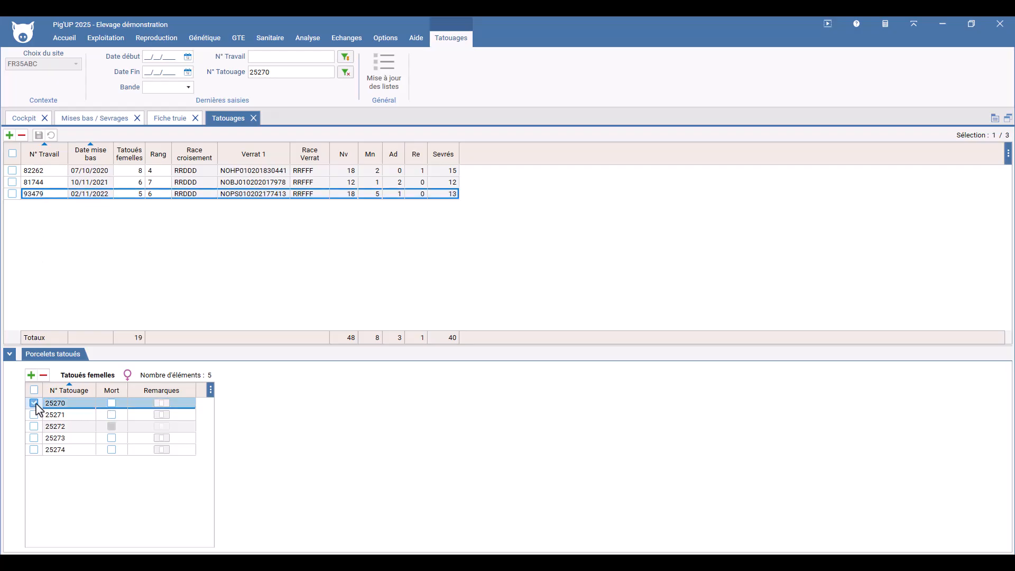
left_click(43, 375)
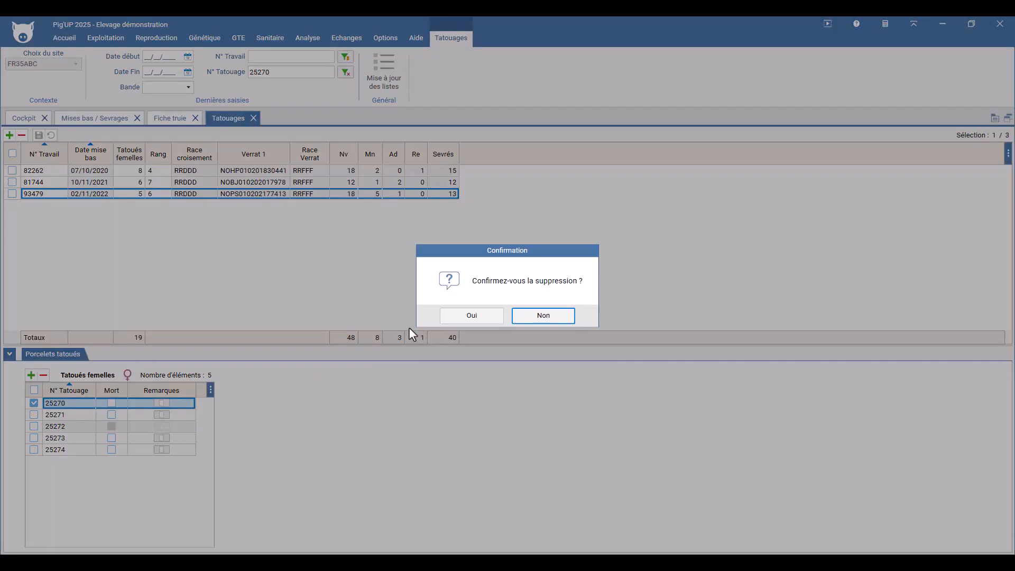
left_click(453, 319)
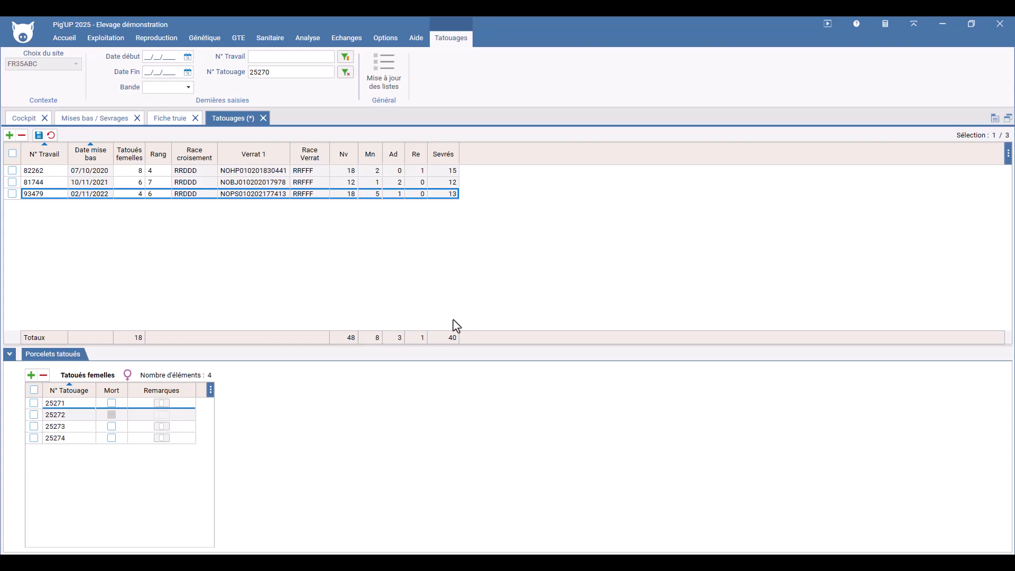
Clear the tattoo number filter and list the entries from 01/01/2023 to 30/06/2023
left_click(345, 72)
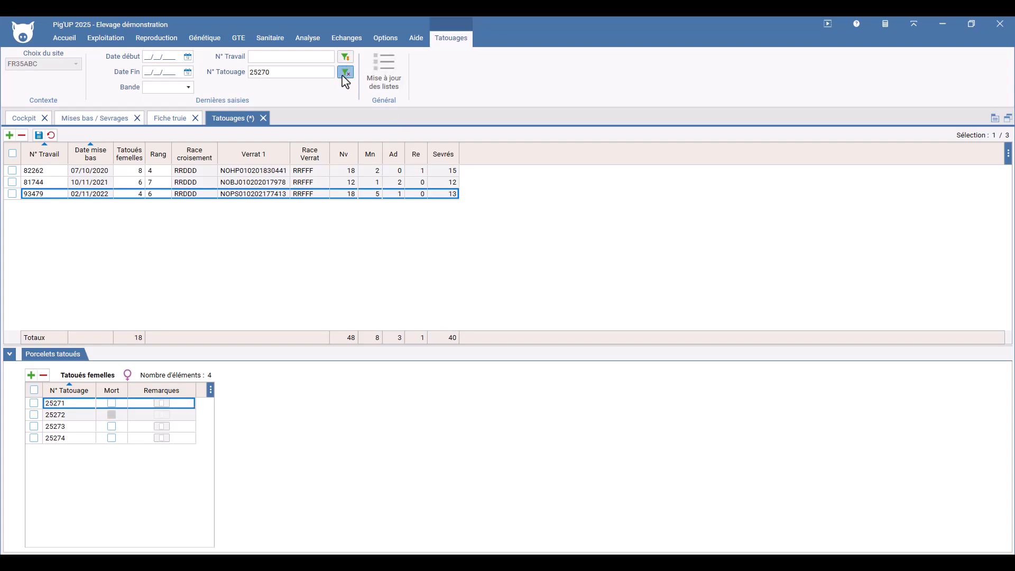
left_click(145, 58)
type("01012023")
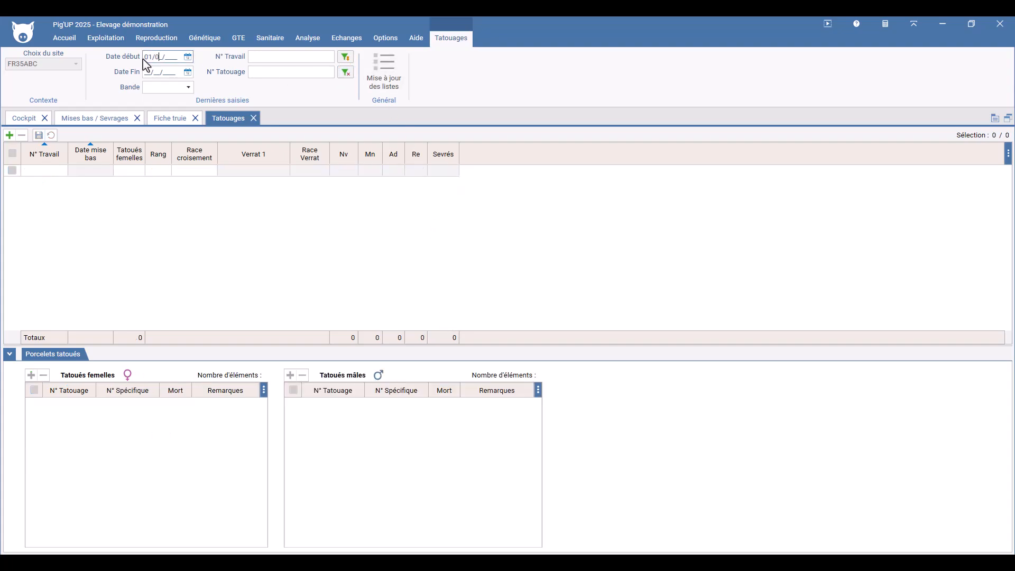
left_click(146, 72)
type("30062023")
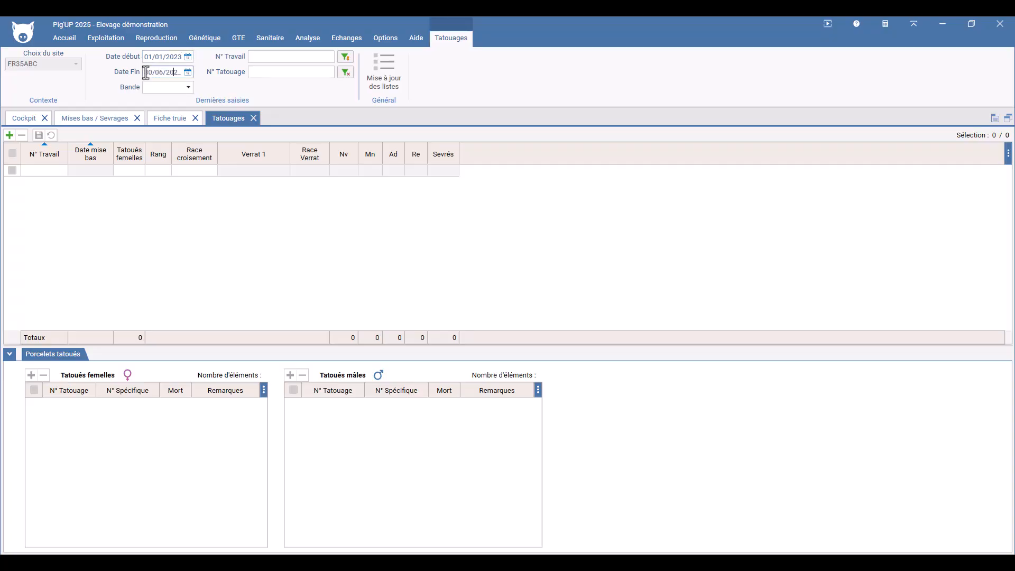
left_click(346, 56)
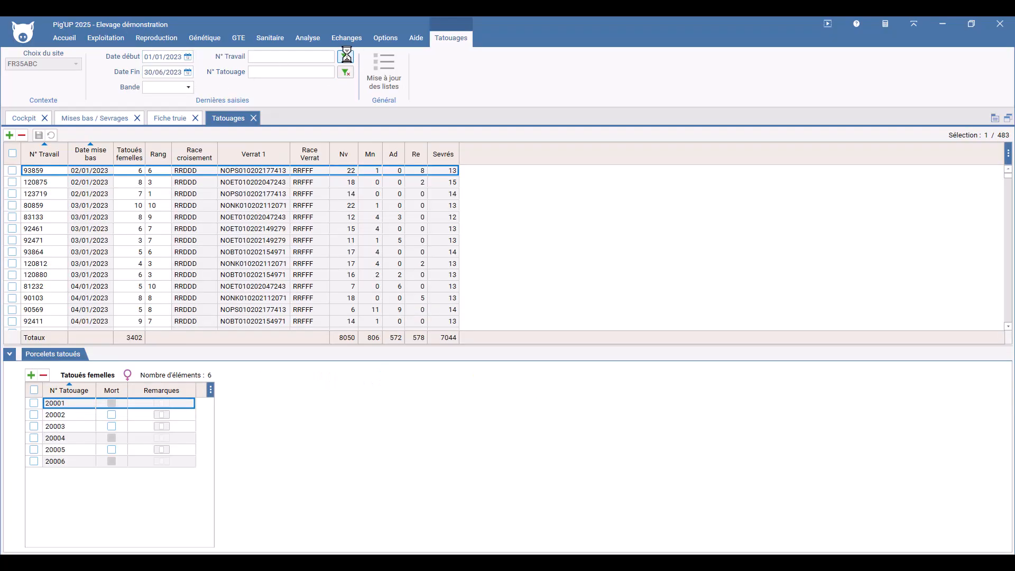
Clear the date filter and list the tattoo entries of batch 23-26
left_click(345, 72)
left_click(189, 87)
left_click(175, 197)
left_click(345, 57)
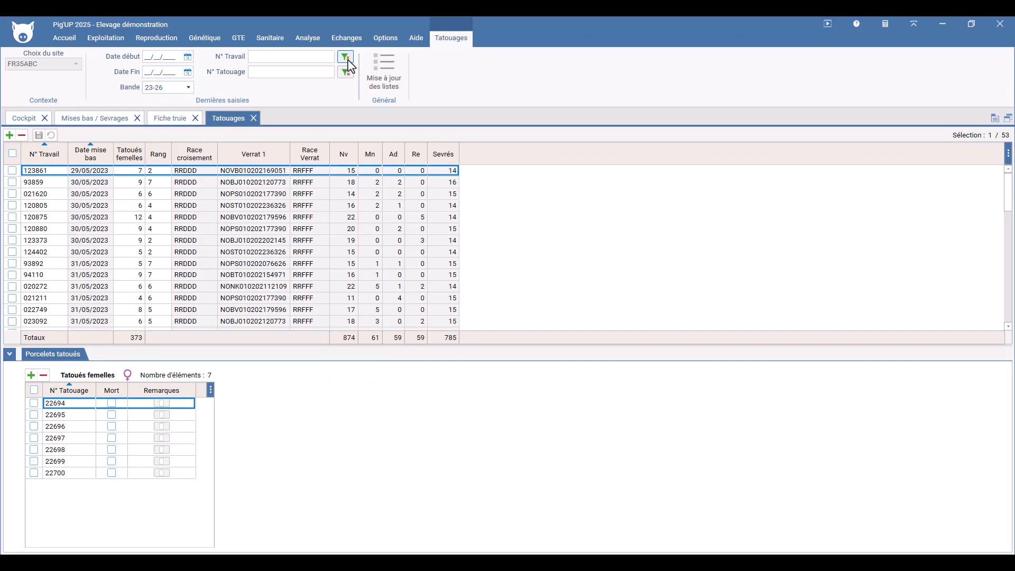
Open the list update window showing the genetic crossbreeding settings
left_click(388, 82)
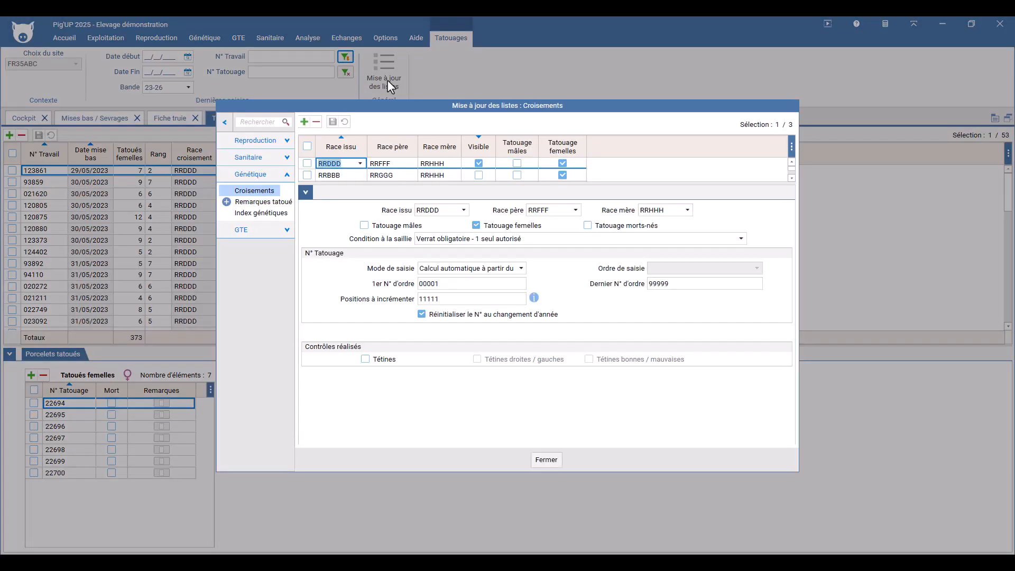